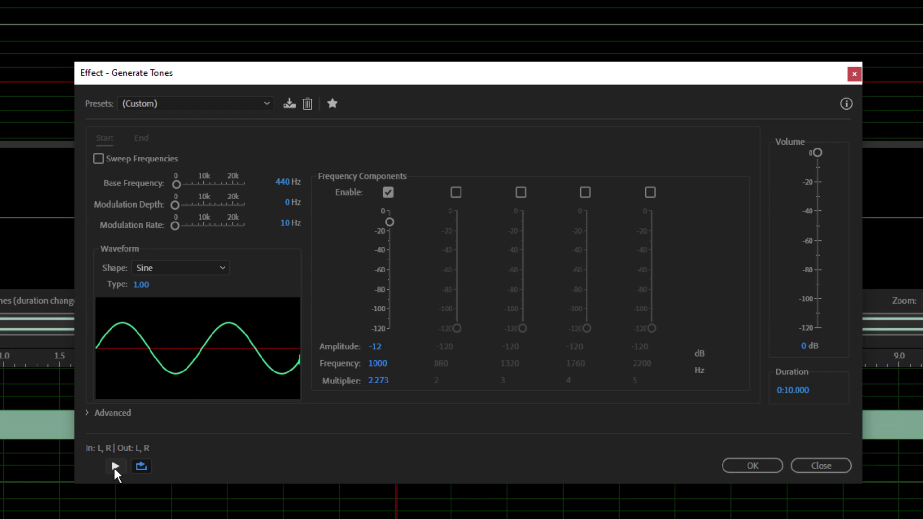
Play and stop a preview of the -12 dB, 1000 Hz sine tone
click(115, 466)
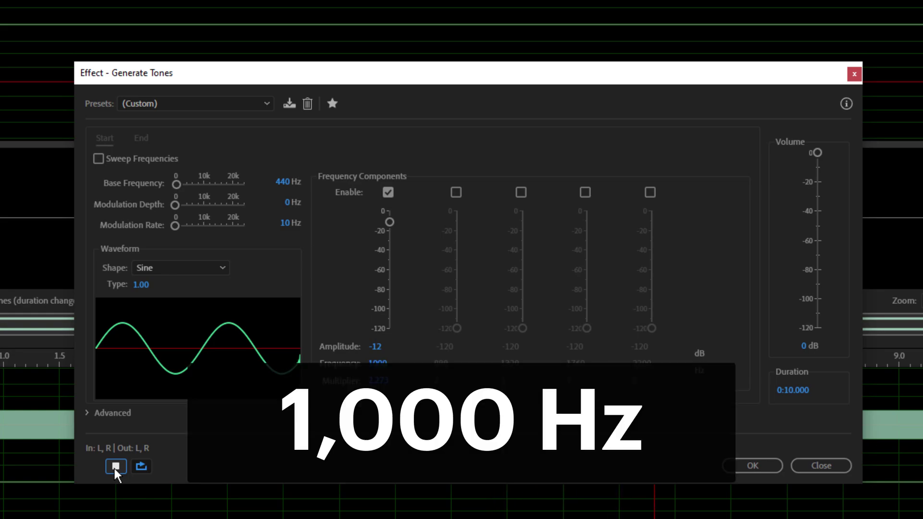
click(117, 469)
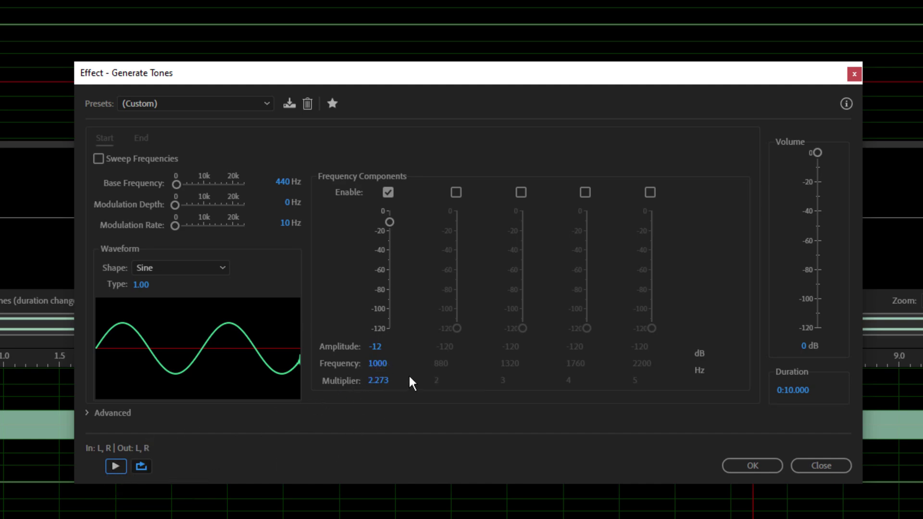
Set the tone frequency to 8000 Hz and preview it
click(381, 364)
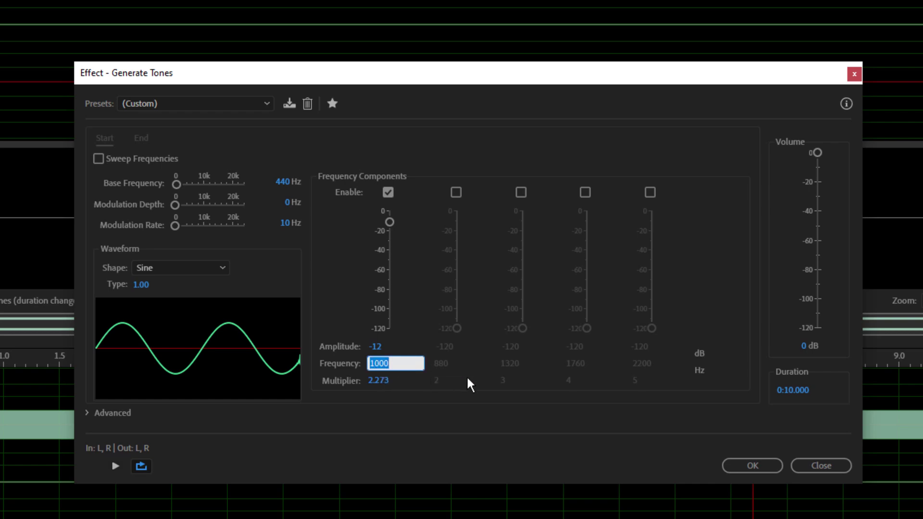
text(8000)
key(Return)
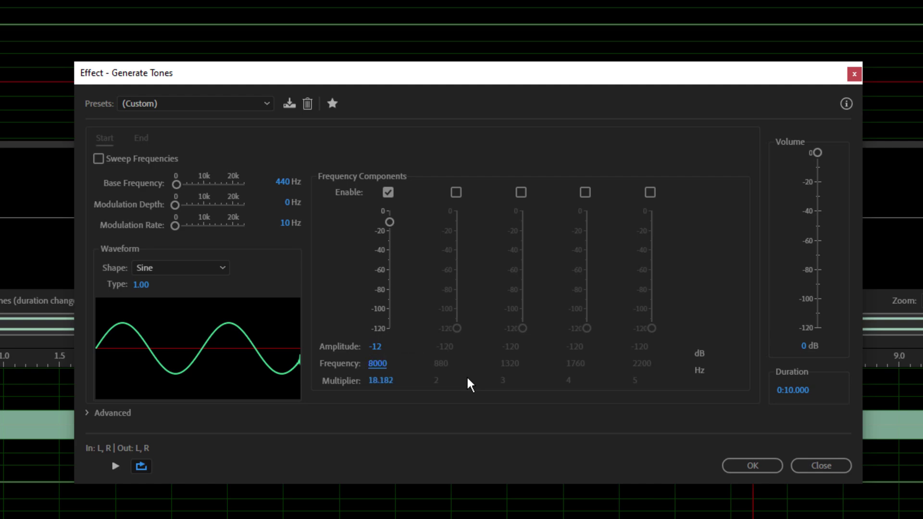
click(116, 466)
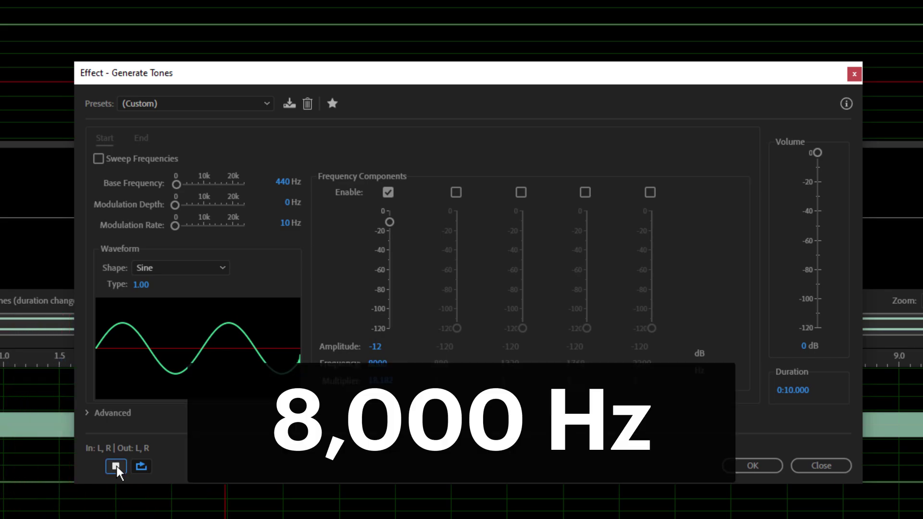
click(115, 467)
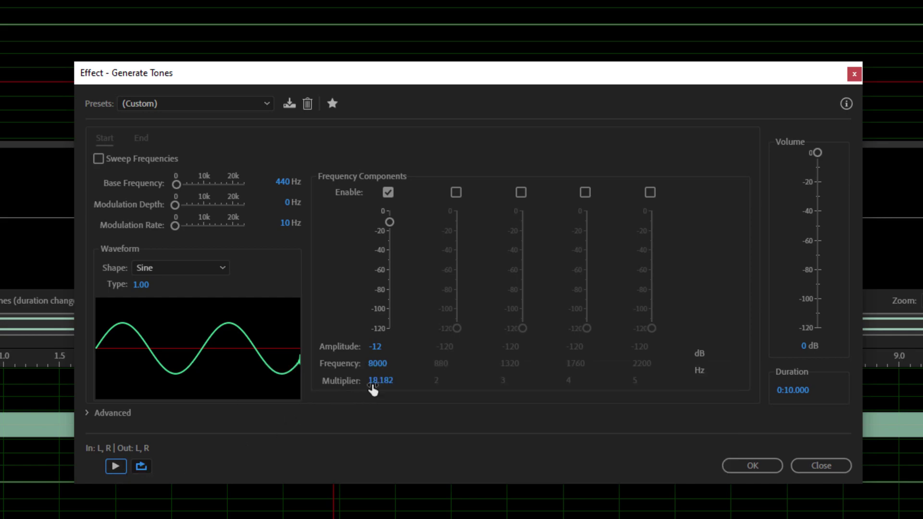
Raise the frequency to 9000 Hz and preview the tone
click(379, 367)
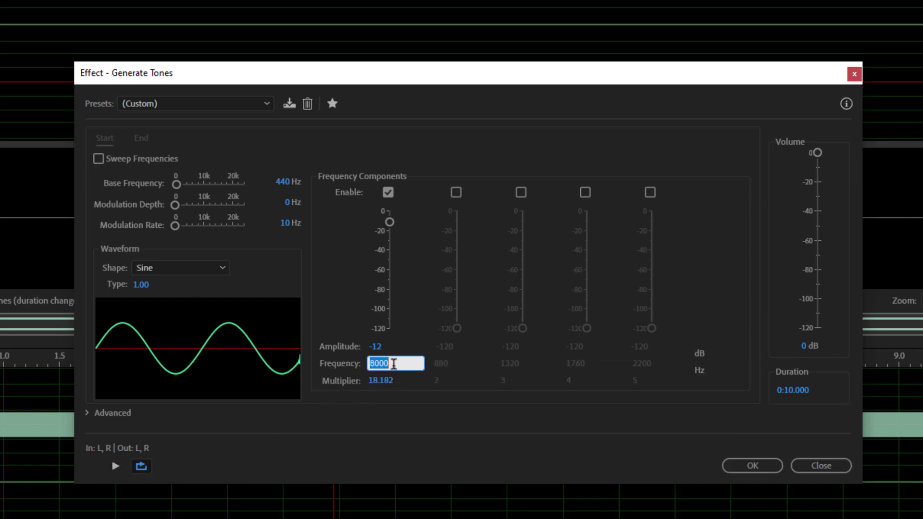
text(9000)
key(Return)
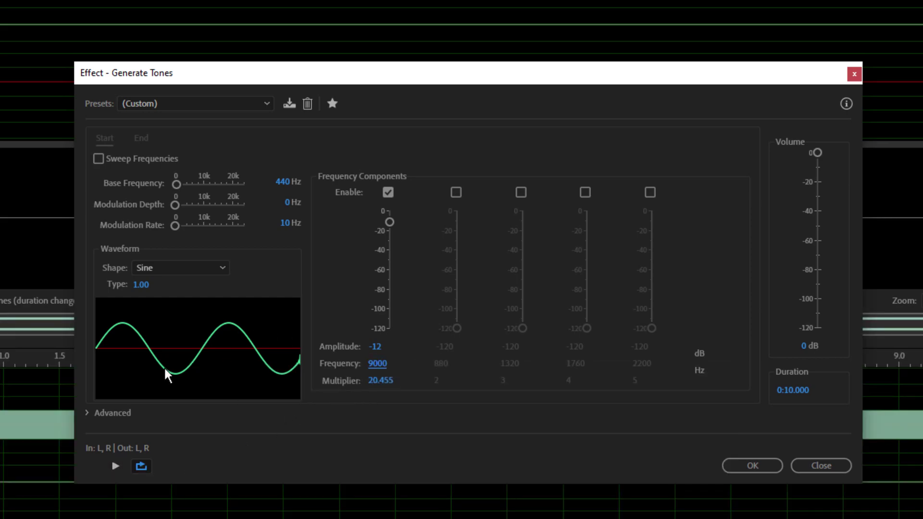
click(116, 466)
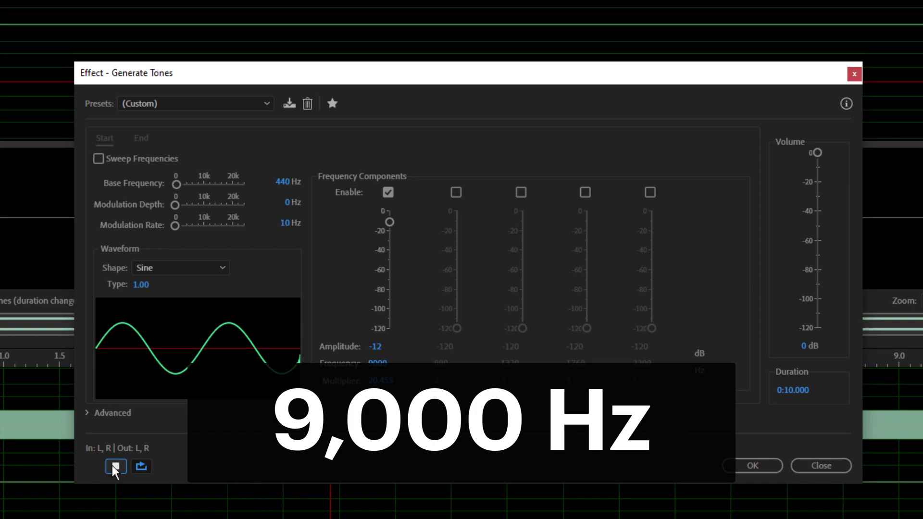
click(115, 466)
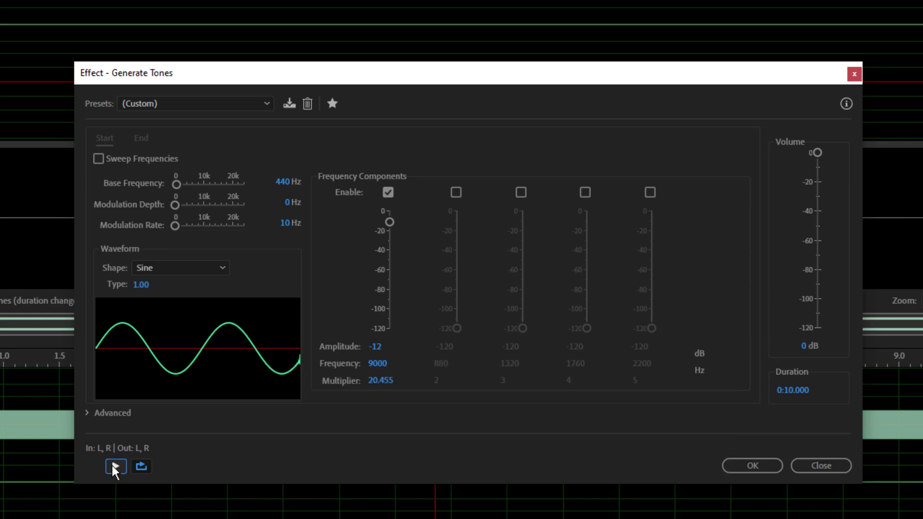
Set the tone frequency to 10000 Hz and preview it
click(378, 364)
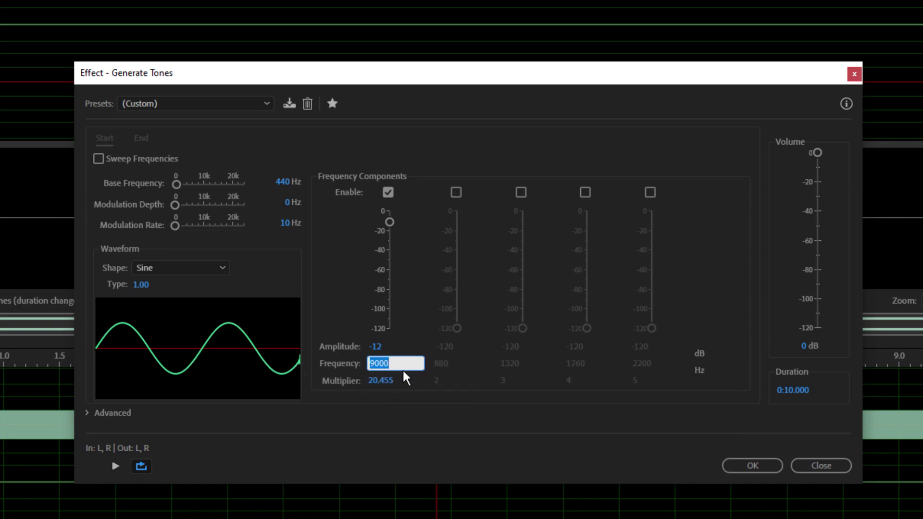
text(10000)
key(Return)
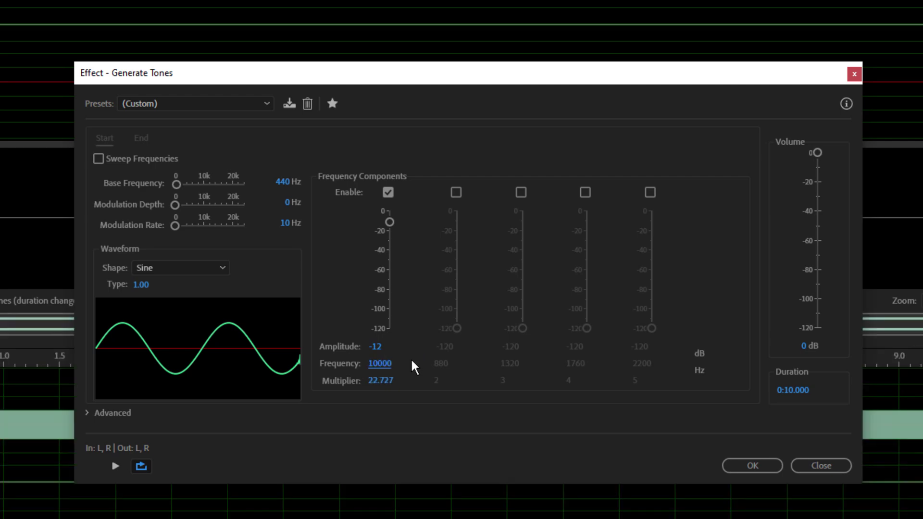
click(116, 466)
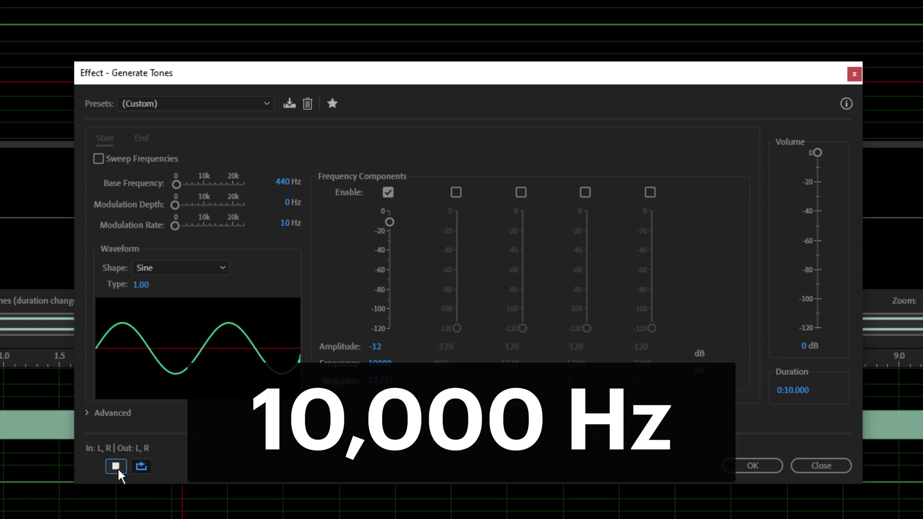
click(119, 471)
Enter 11000 Hz as the frequency, fixing a typo, and preview the tone
click(408, 368)
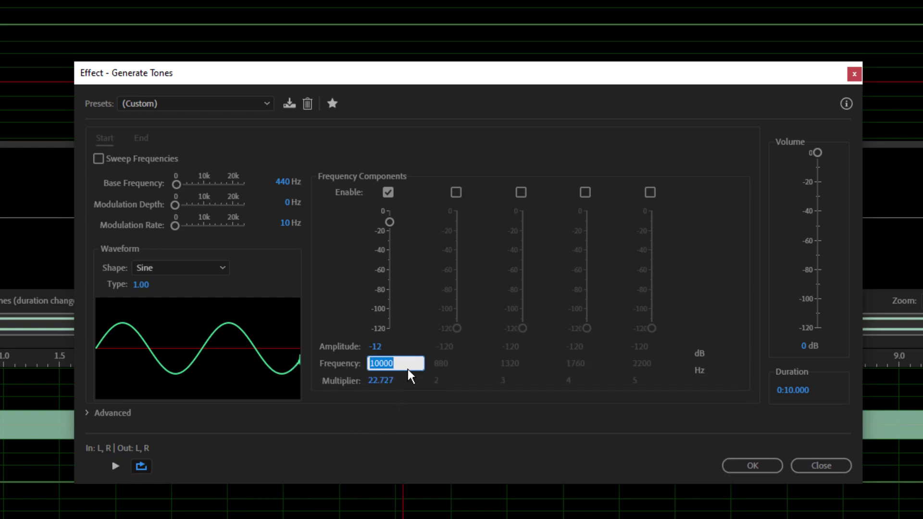
text(111)
key(BackSpace)
text(000)
key(Return)
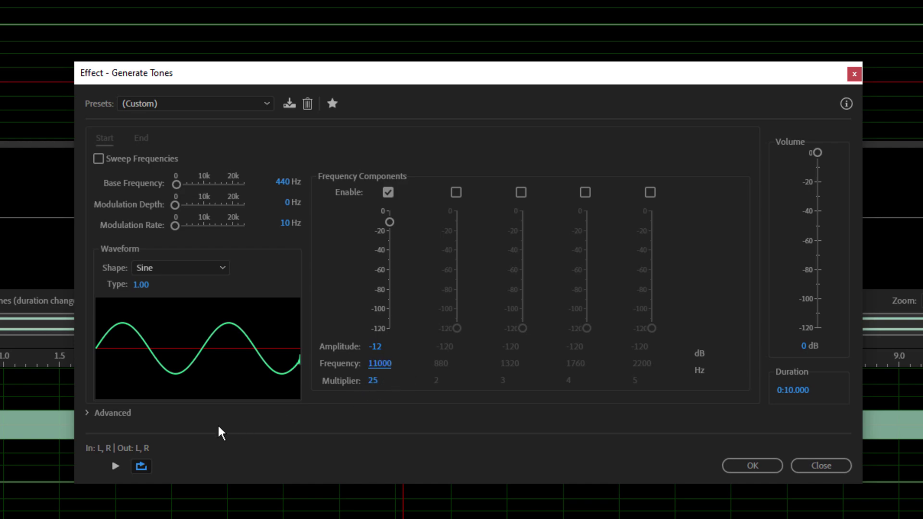
click(115, 467)
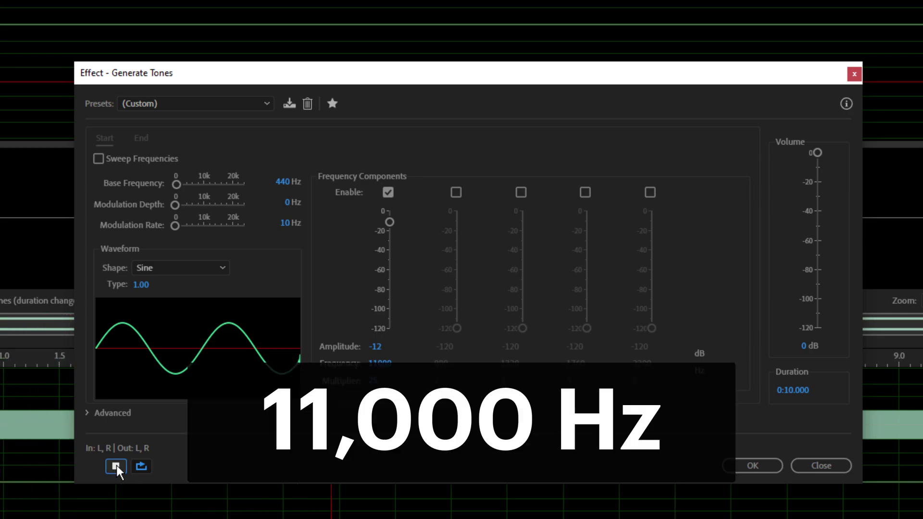
click(116, 467)
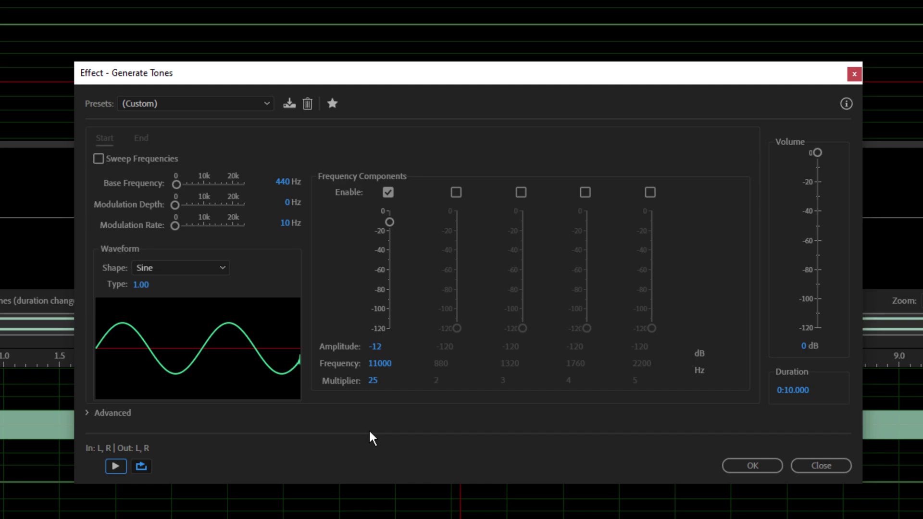
Enter 12000 Hz as the frequency, then play and stop the -12 dB tone preview
click(384, 364)
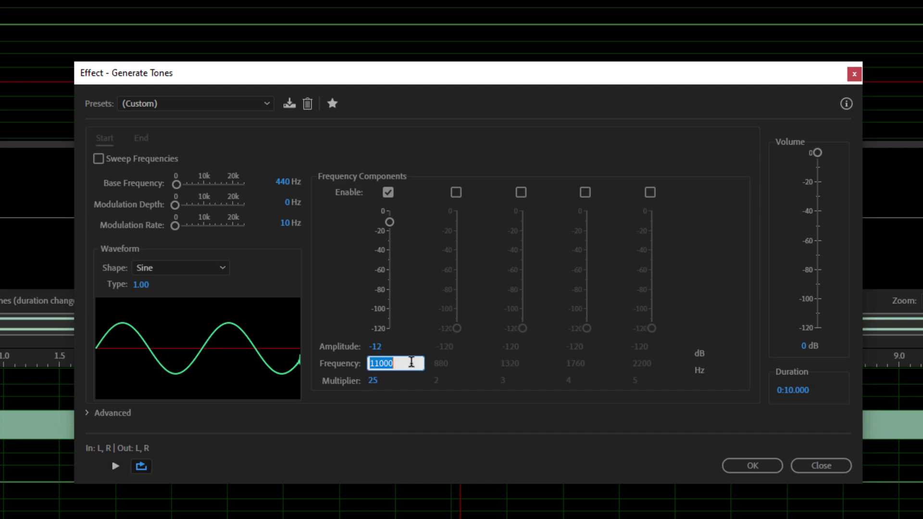
text(12000)
key(Return)
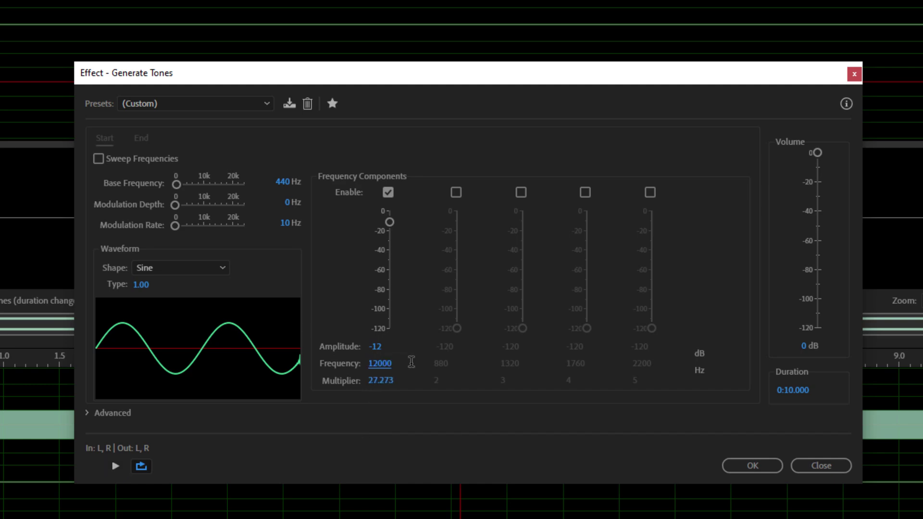
click(116, 466)
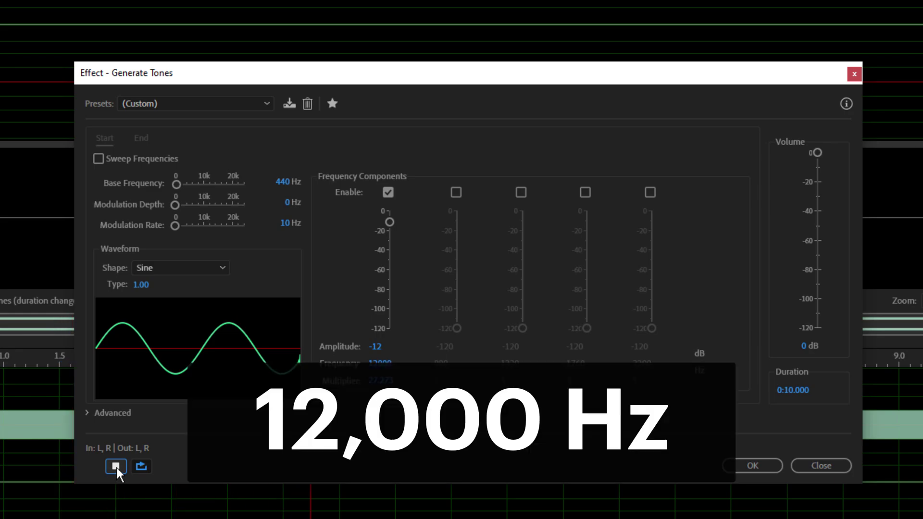
click(116, 466)
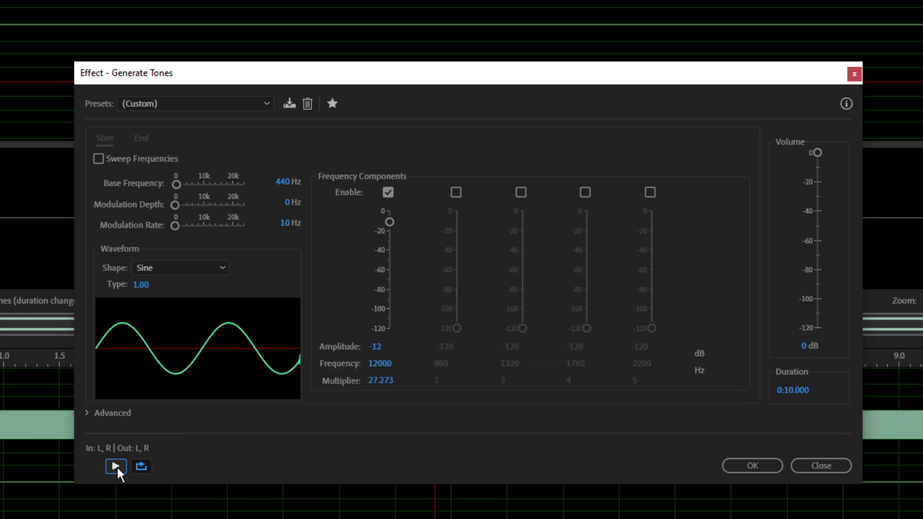
Set the tone frequency to 13000 Hz and preview it
click(387, 364)
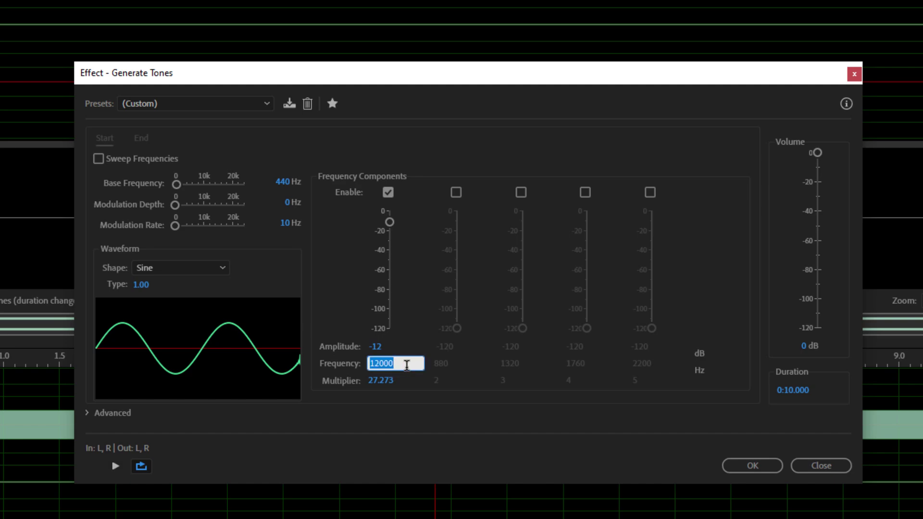
text(13000)
key(Return)
click(118, 469)
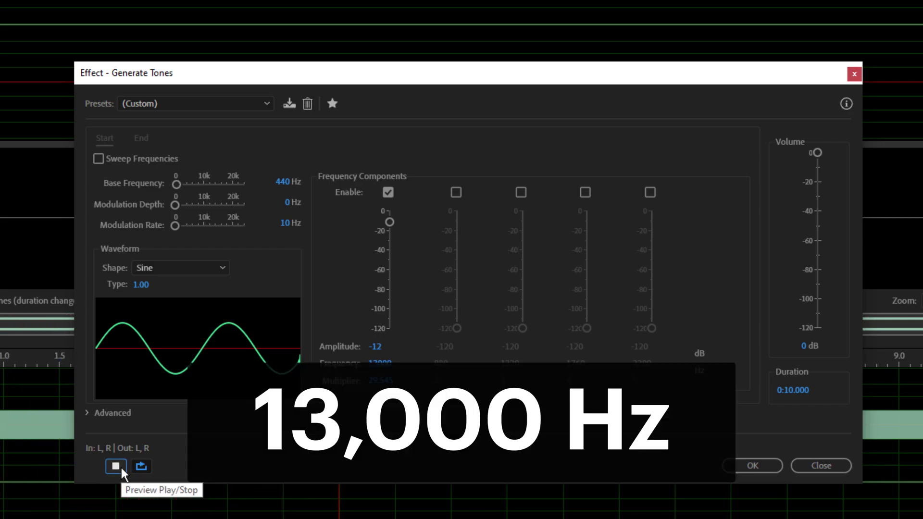
click(117, 467)
Raise the frequency to 14000 Hz and start its preview
click(381, 362)
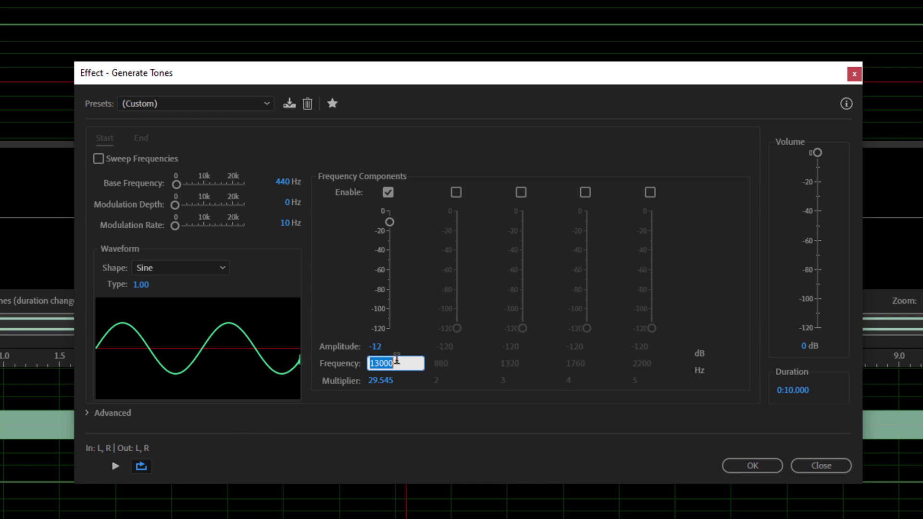
text(14000)
key(Return)
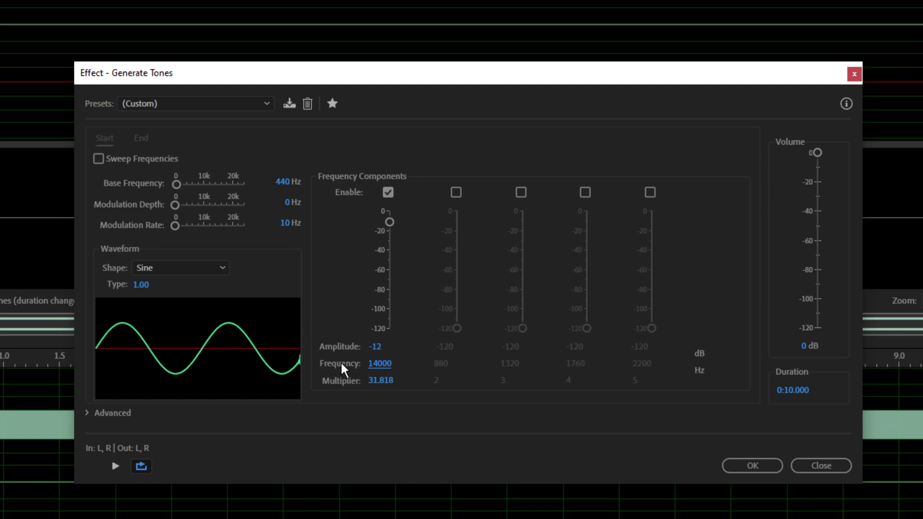
click(116, 467)
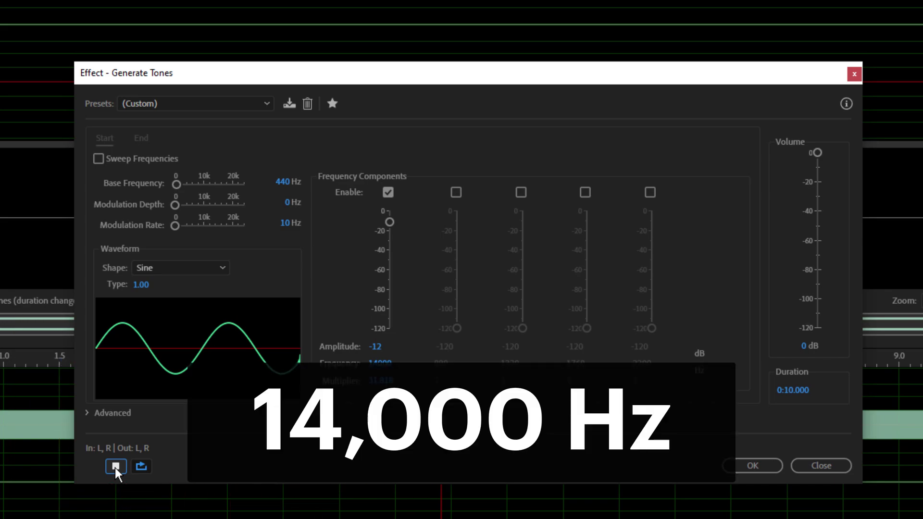
Stop the 14000 Hz preview, set 15000 Hz, and preview that tone twice
click(115, 469)
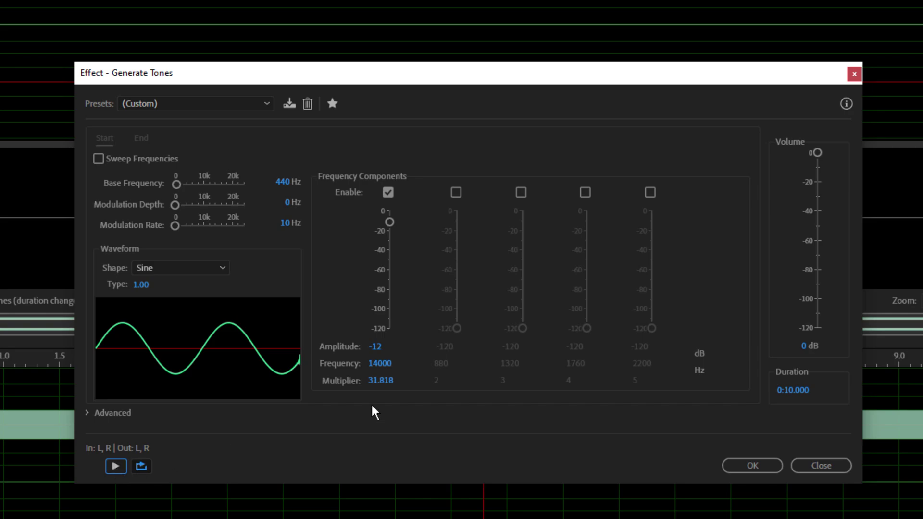
click(381, 364)
text(1)
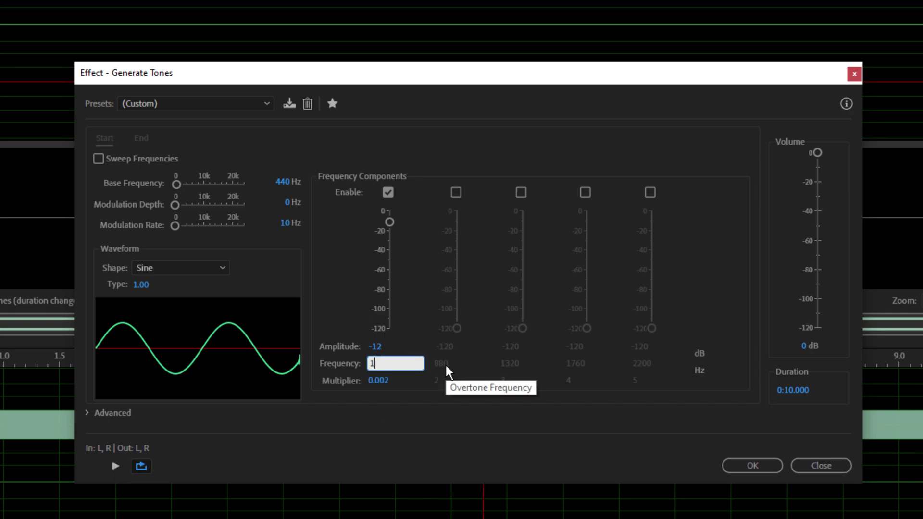
text(5000)
key(Return)
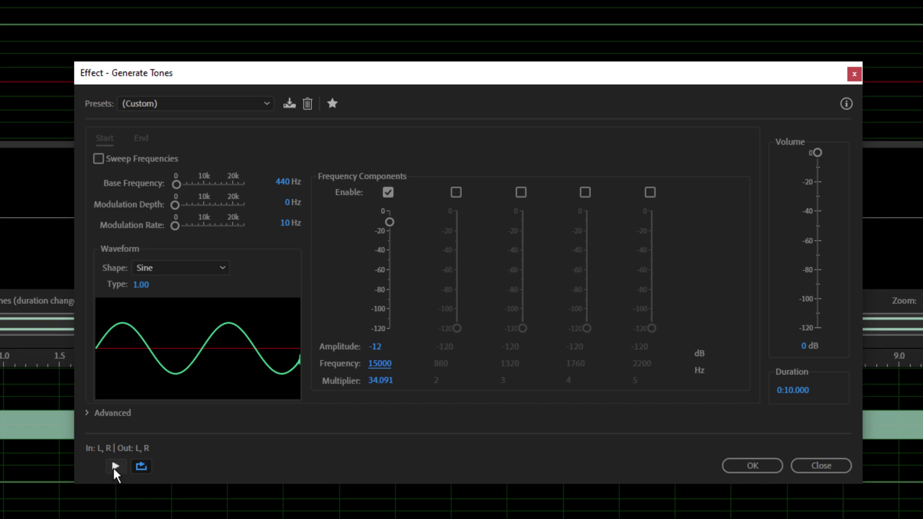
click(115, 466)
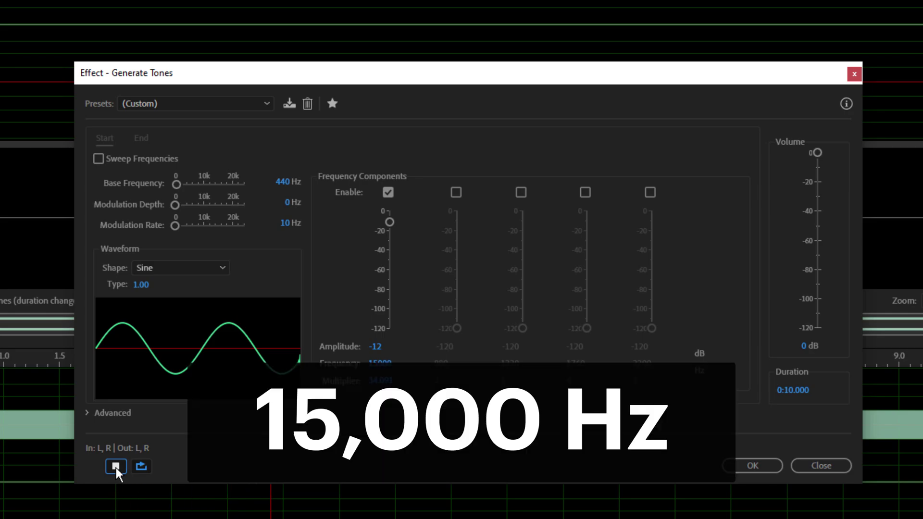
click(116, 466)
click(116, 466)
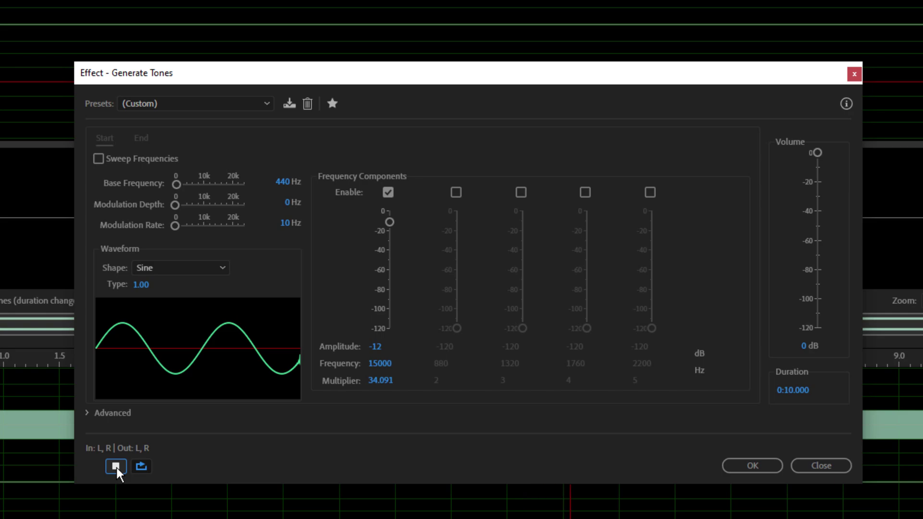
click(115, 466)
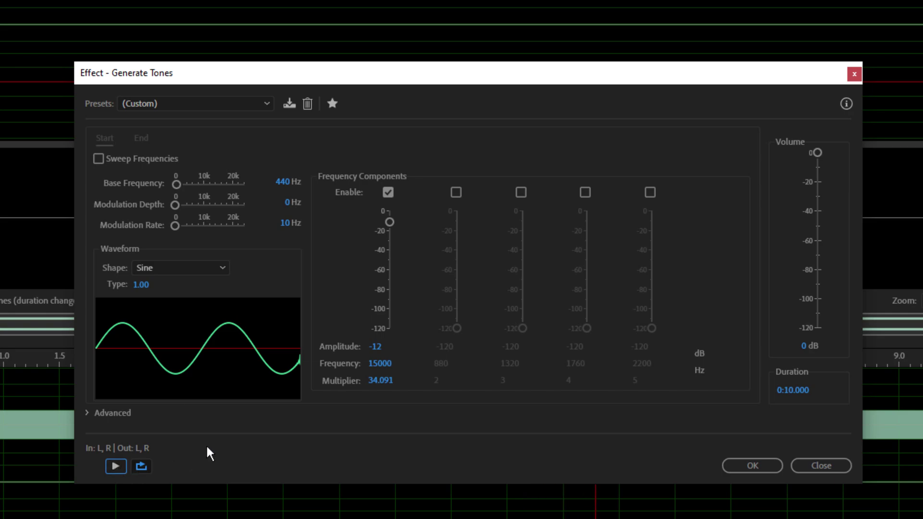
Set the tone frequency to 16000 Hz and preview it several times
click(378, 364)
text(16000)
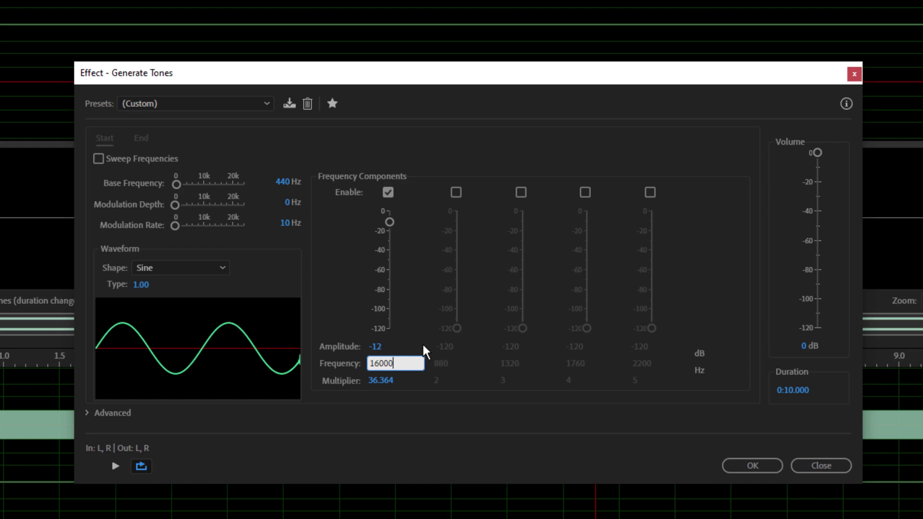
key(Return)
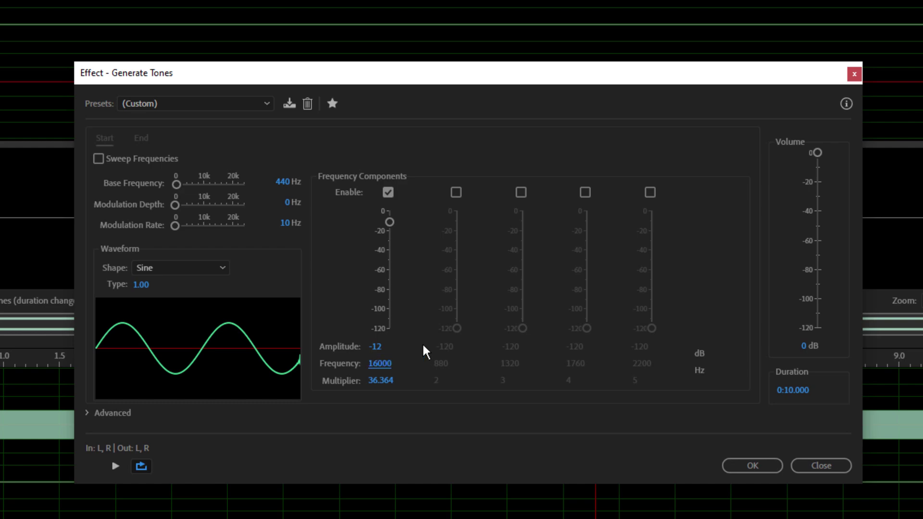
click(116, 467)
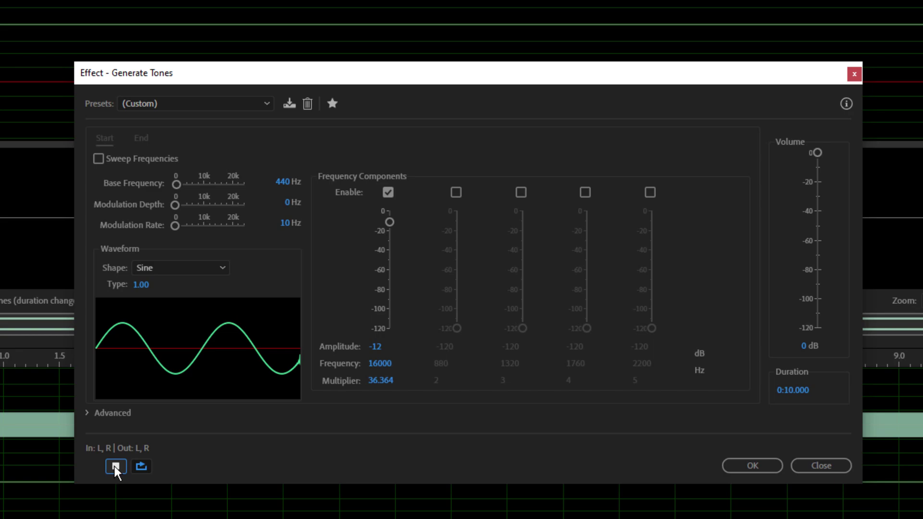
click(116, 467)
click(116, 467)
click(116, 467)
click(116, 468)
Raise the frequency to 17000 Hz and preview it several times
click(383, 364)
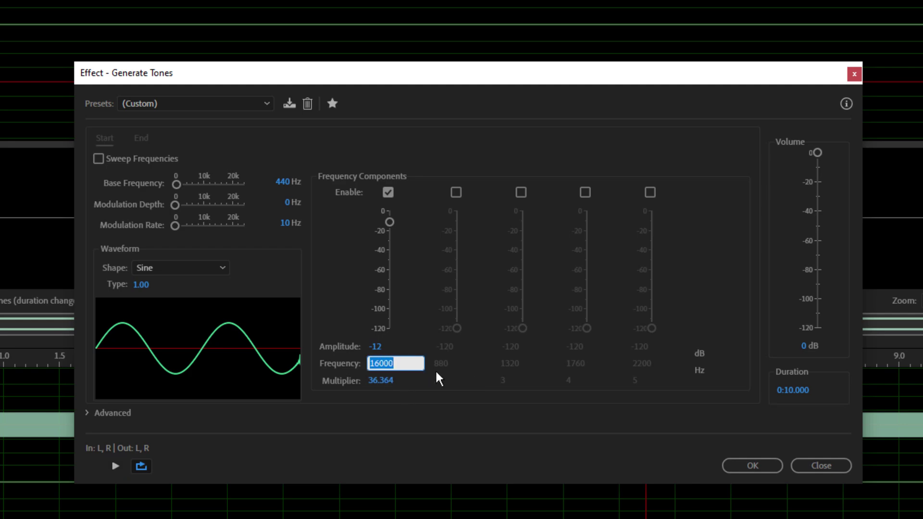
text(17000)
key(Return)
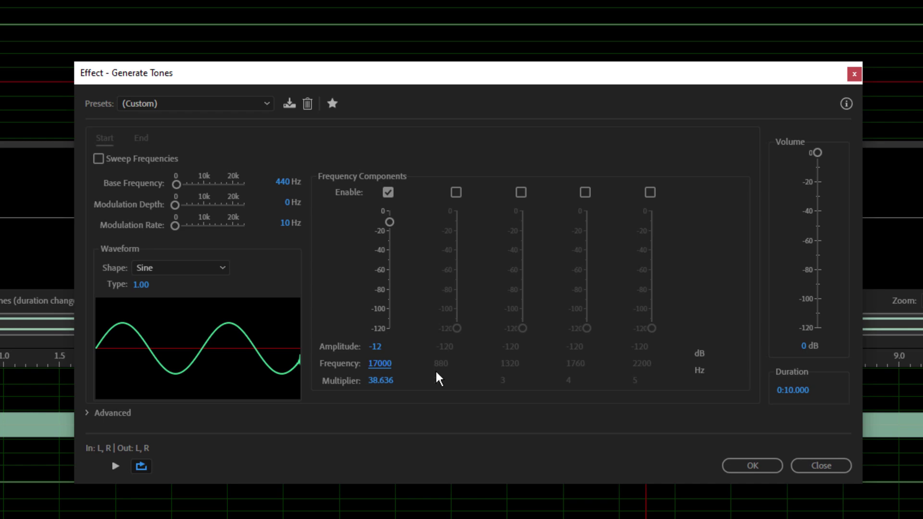
click(116, 467)
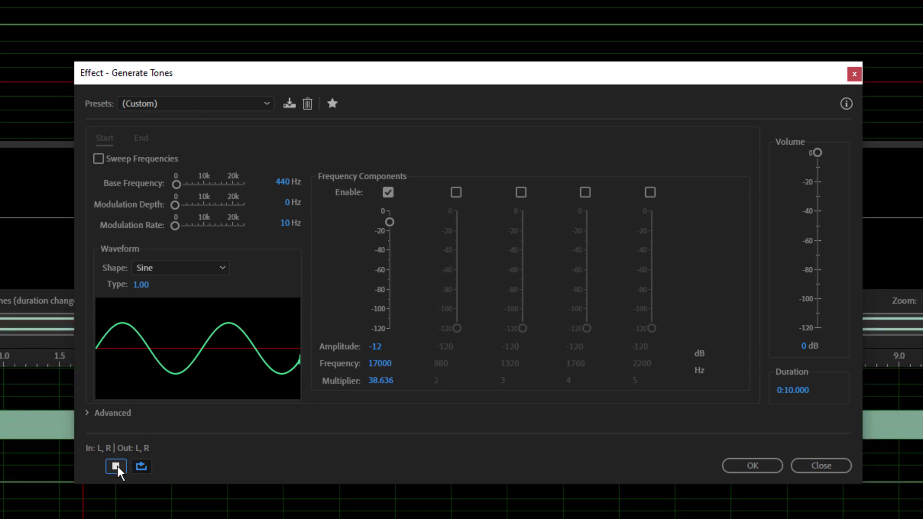
click(116, 466)
click(116, 466)
click(116, 467)
click(116, 467)
click(116, 466)
Set the tone frequency to 18000 Hz and preview it repeatedly
click(379, 364)
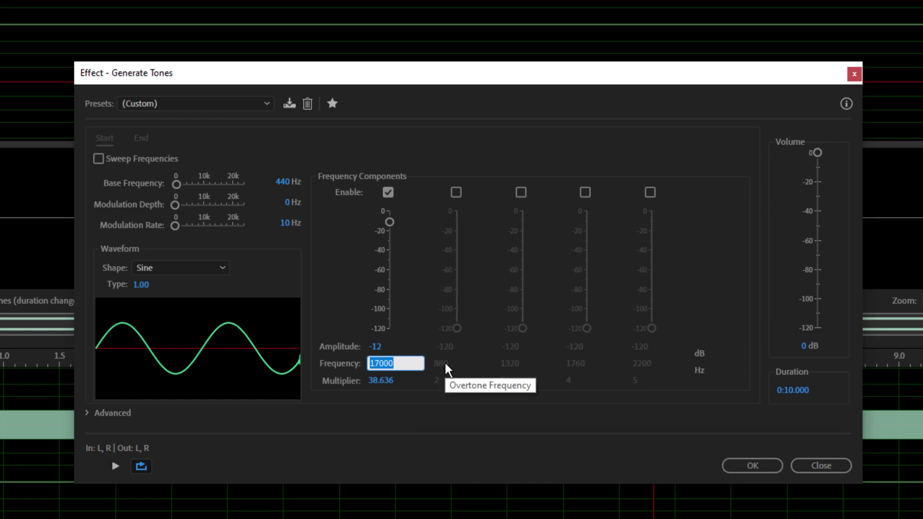
text(18000)
key(Return)
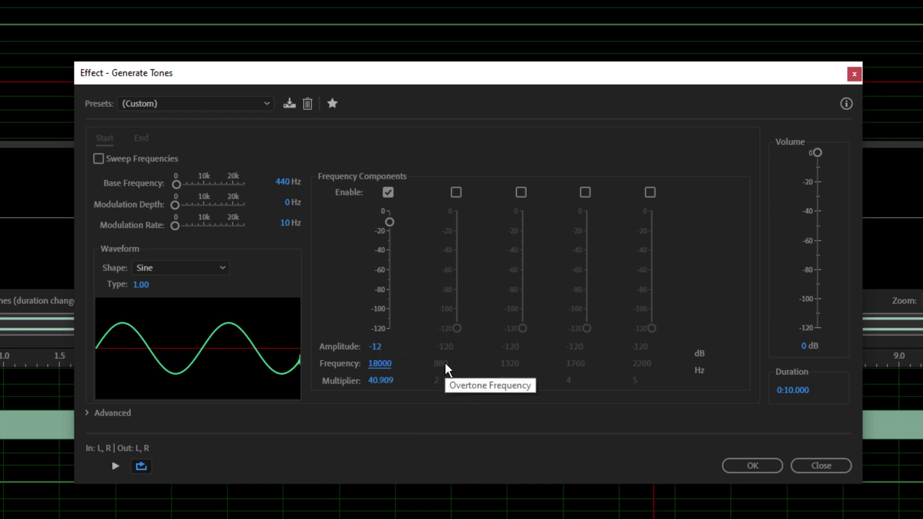
click(116, 466)
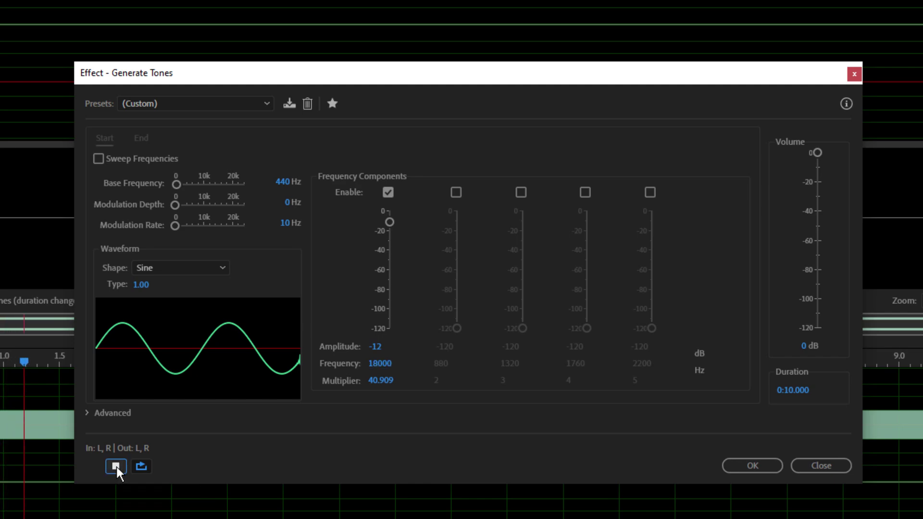
click(119, 473)
click(119, 470)
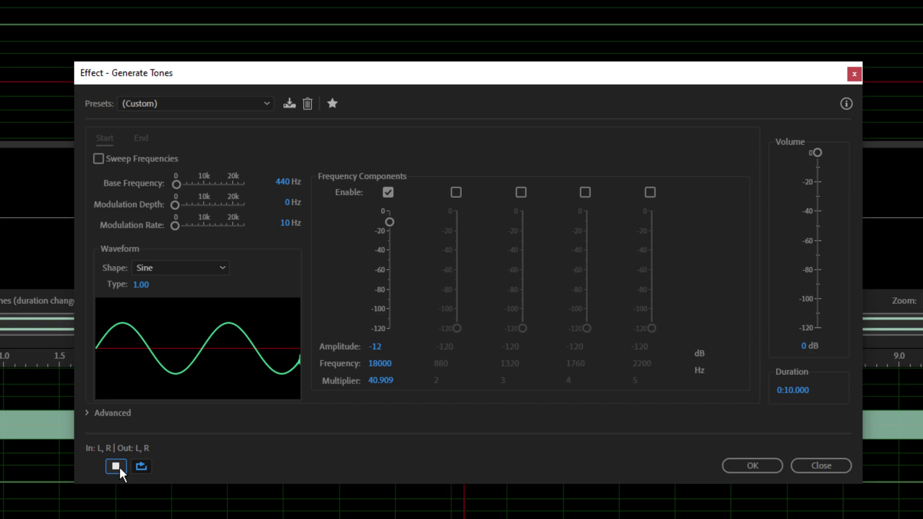
click(119, 471)
click(119, 470)
click(120, 470)
Raise the frequency to 19000 Hz and preview the tone
click(382, 366)
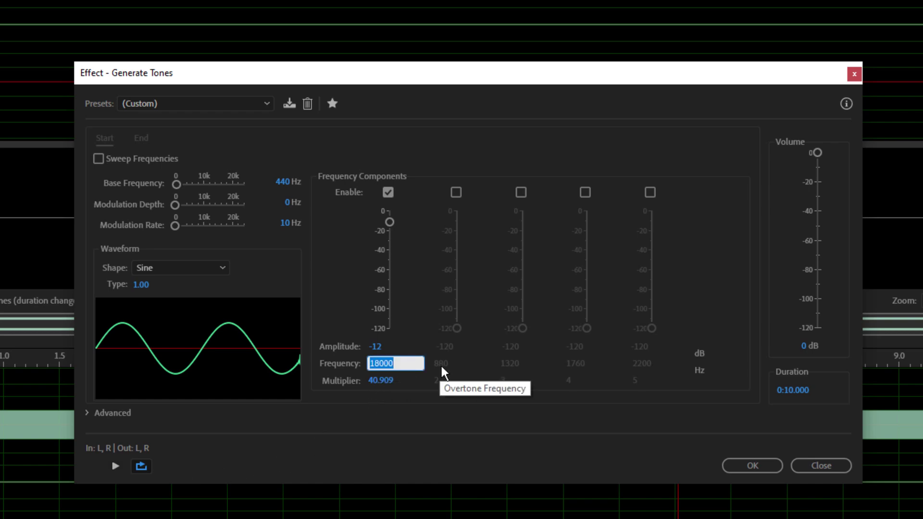
text(1)
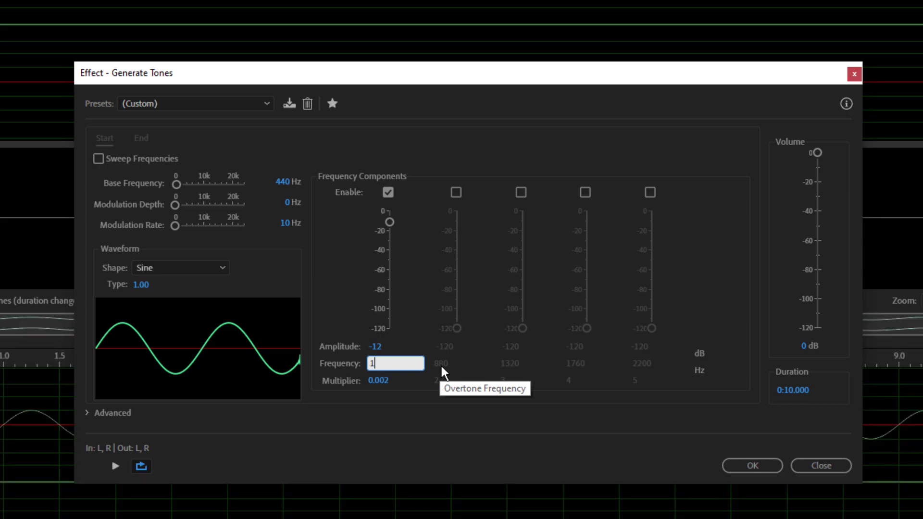
text(9000)
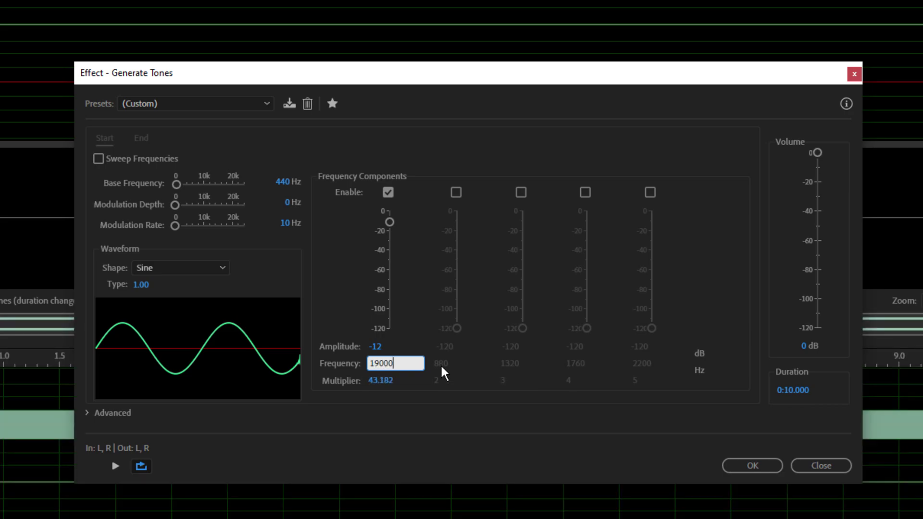
key(Return)
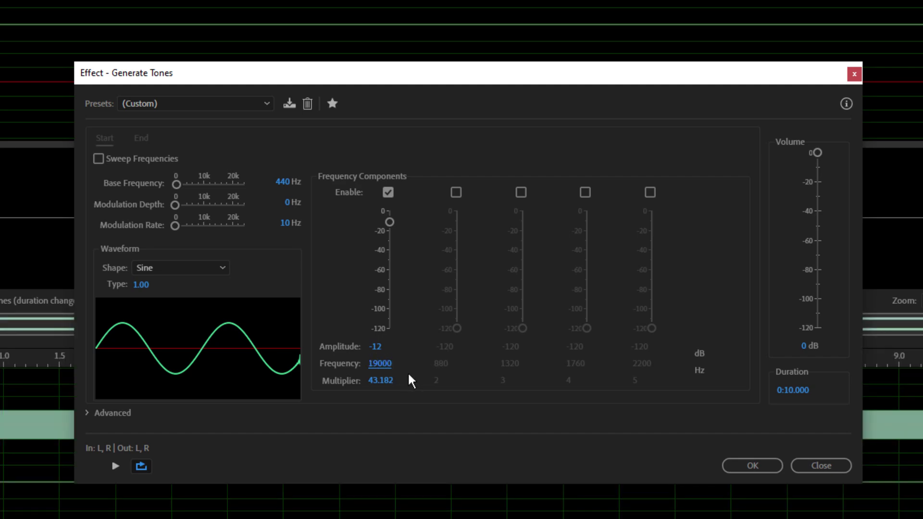
click(114, 466)
click(116, 466)
Stop the 19000 Hz preview, enter 20000 Hz, and preview that tone twice
click(116, 466)
click(381, 364)
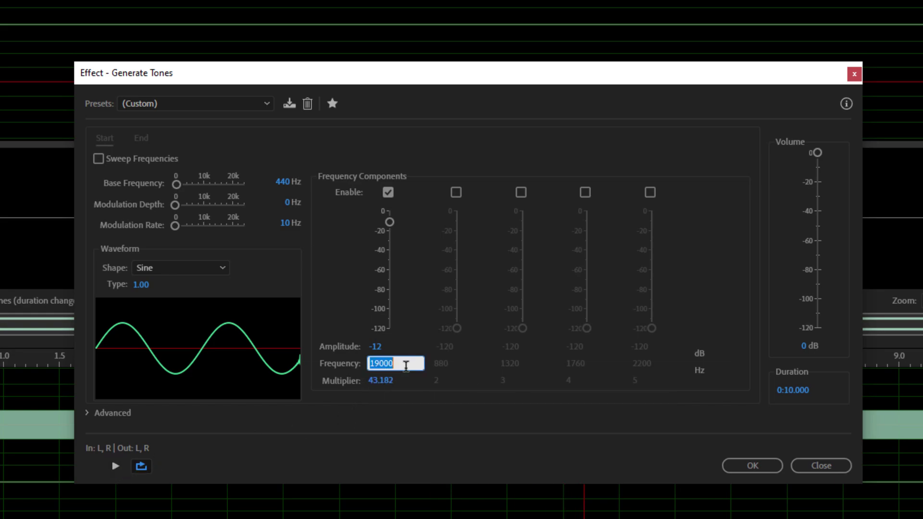
text(20000)
key(BackSpace)
key(BackSpace)
key(BackSpace)
key(BackSpace)
key(BackSpace)
text(20000)
key(Return)
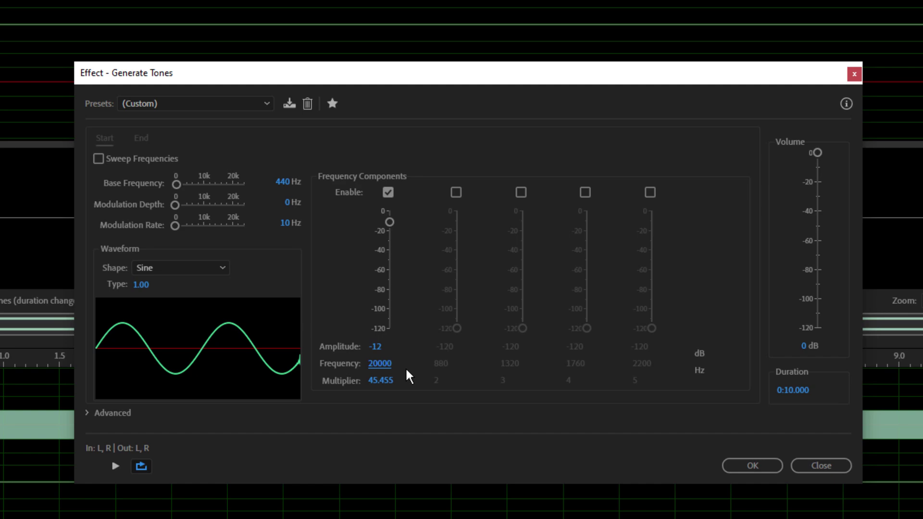
click(115, 466)
click(116, 467)
click(116, 466)
click(116, 466)
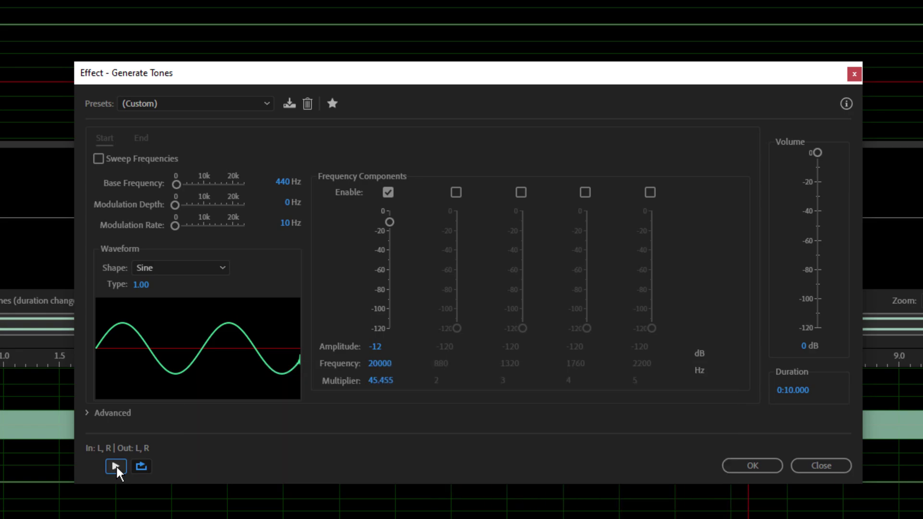